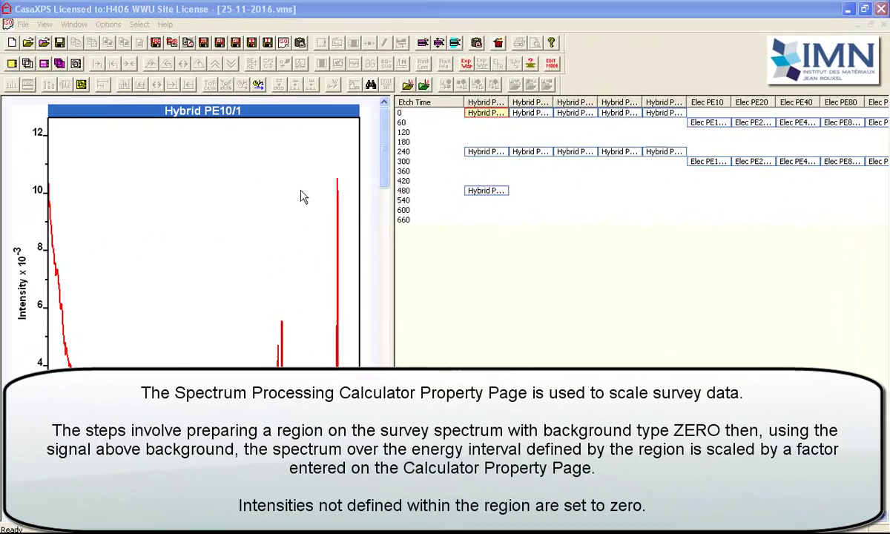
Step: Search block comments for PE80, select the 12 matching blocks and overlay their spectra
left_click(405, 70)
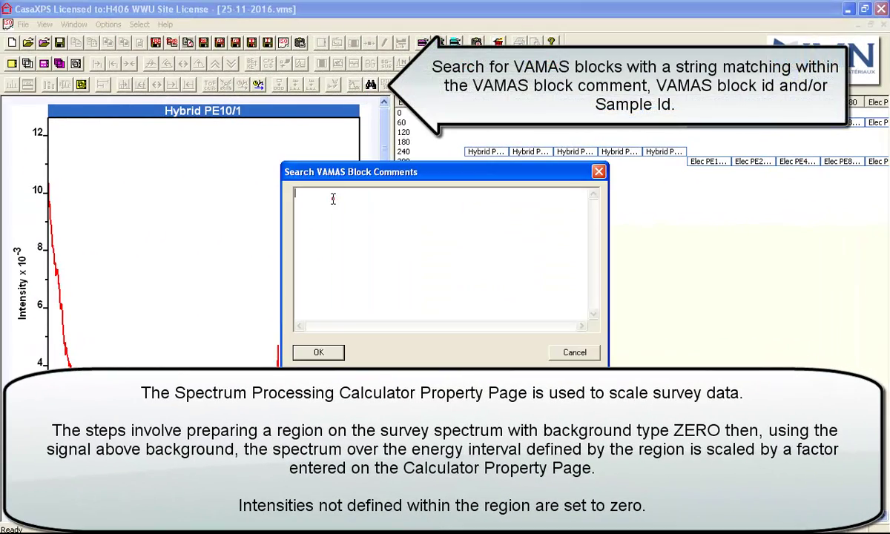
type("PE80")
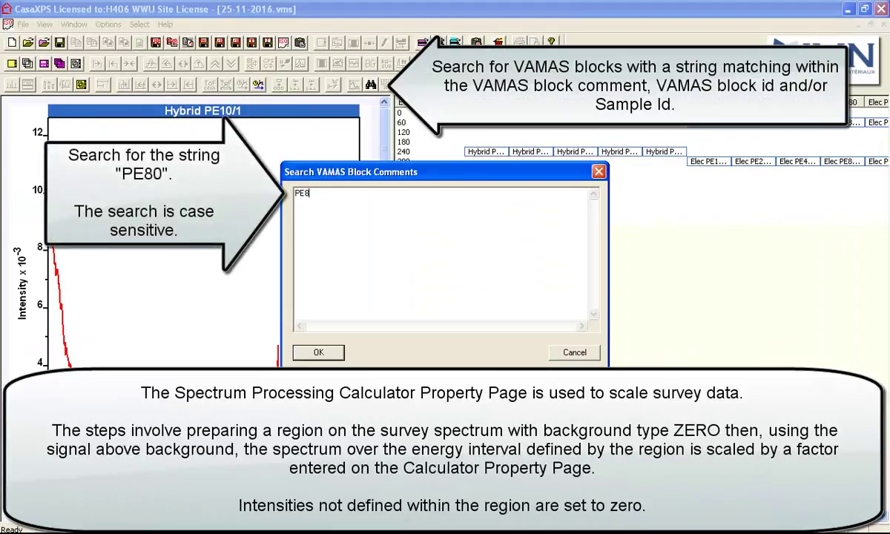
left_click(312, 355)
left_click(445, 294)
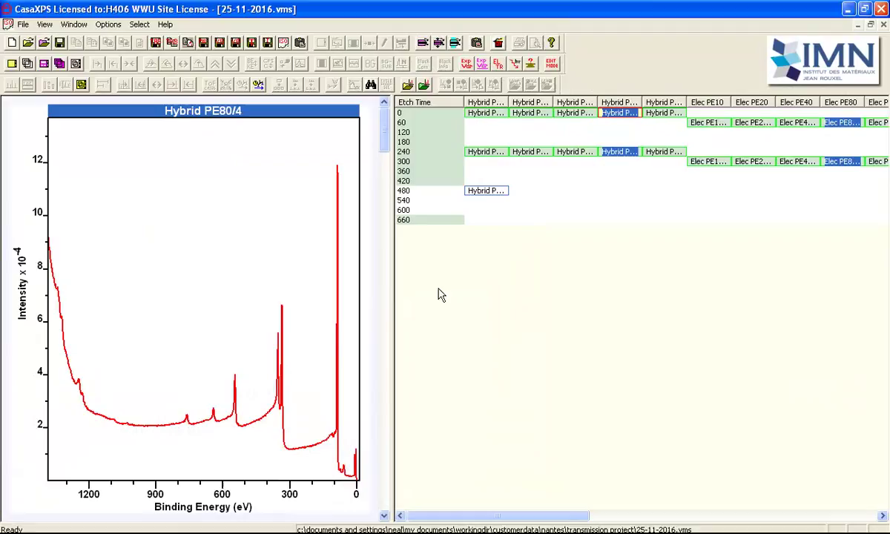
left_click(32, 64)
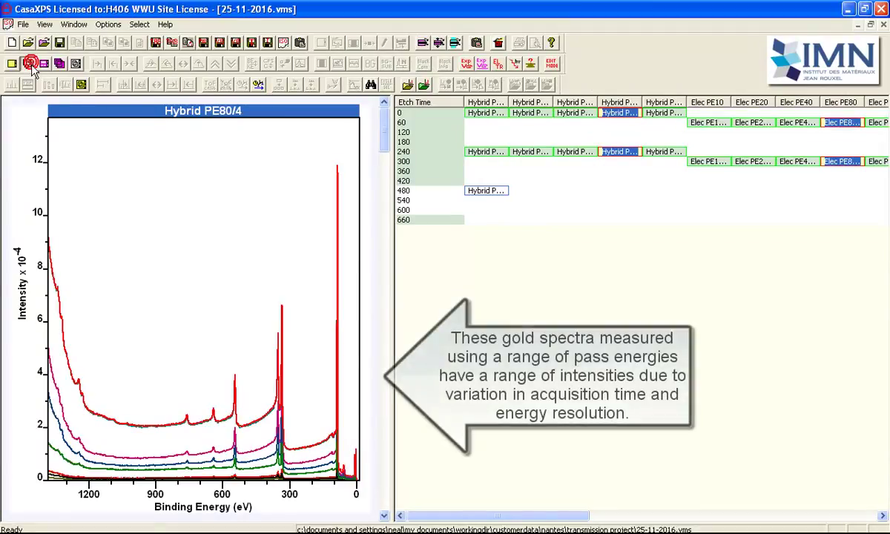
left_click(67, 26)
Step: Switch to trans-ref-divided-by-npl-trans-function.vms and create a region with a Zero background
left_click(80, 117)
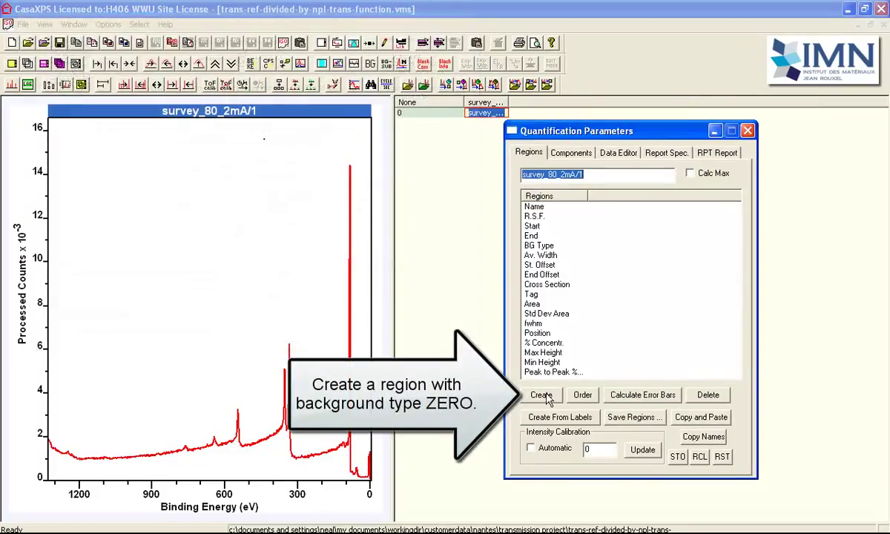
left_click(542, 396)
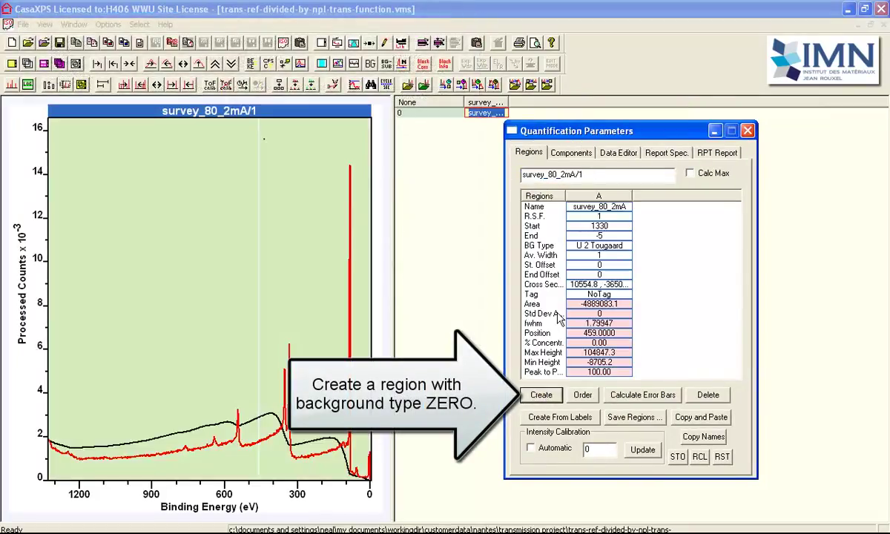
left_click(615, 245)
type("Zero")
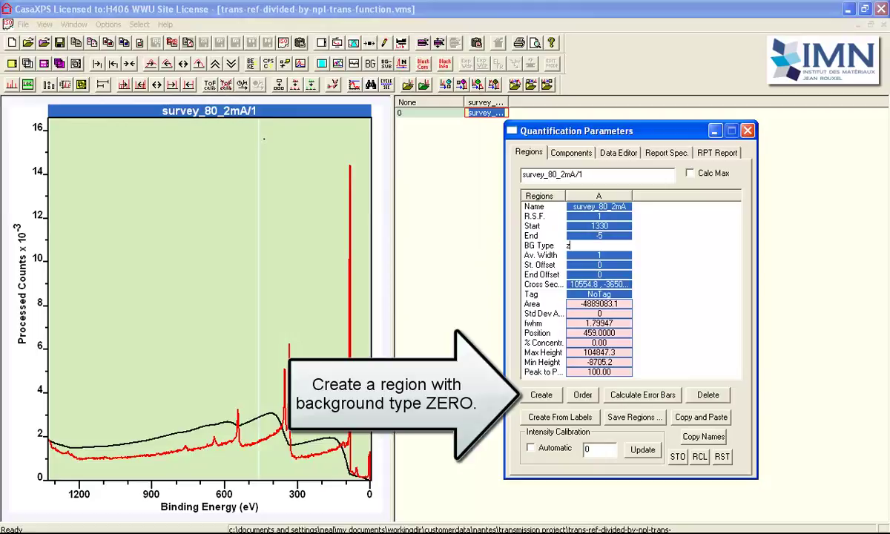
key("Return")
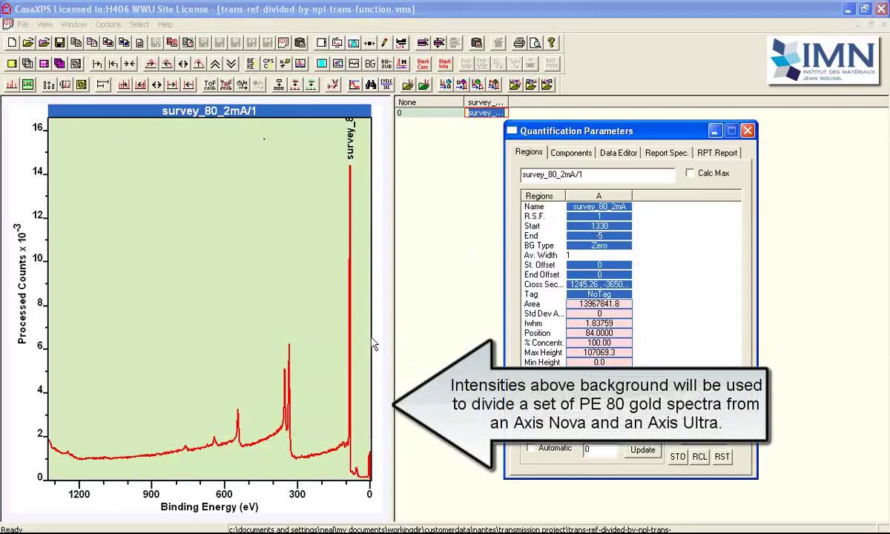
Step: Drag the region limits to 1311.65 and 59.2268 eV
left_click(370, 387)
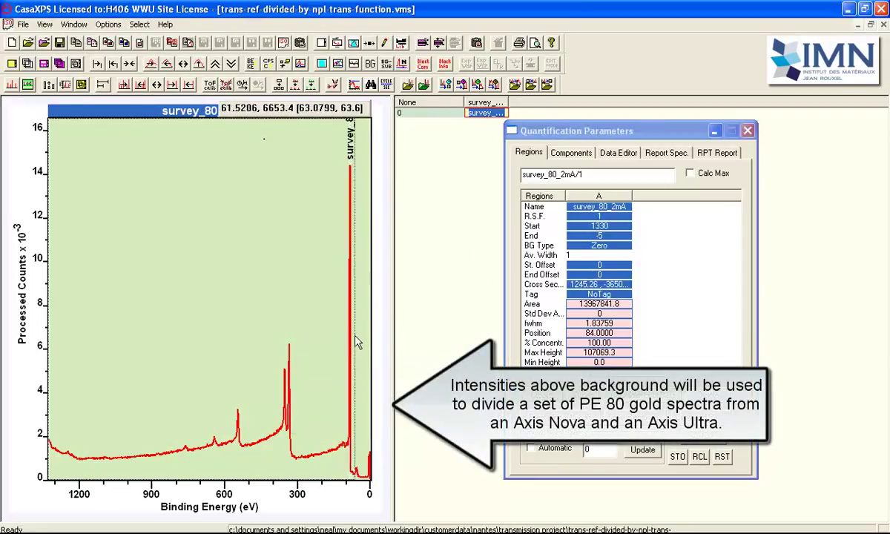
left_click_drag(360, 343, 50, 382)
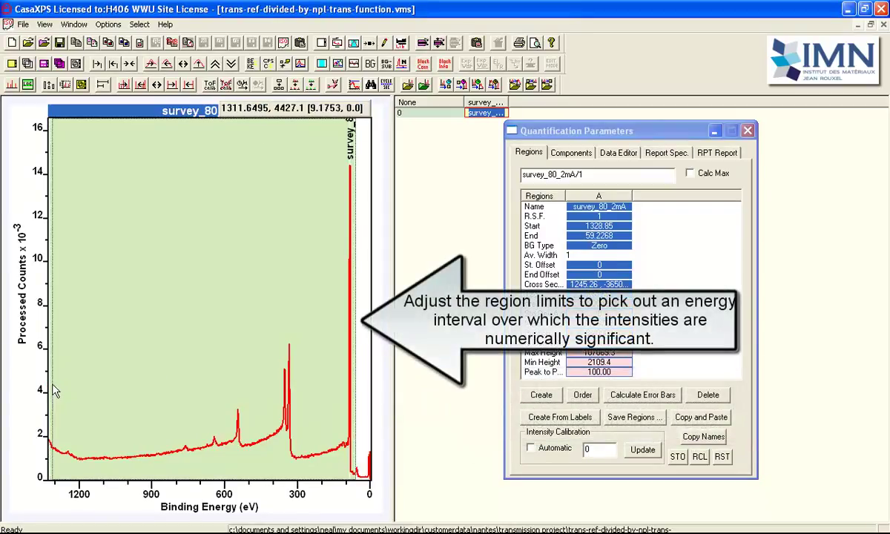
left_click_drag(53, 392, 54, 392)
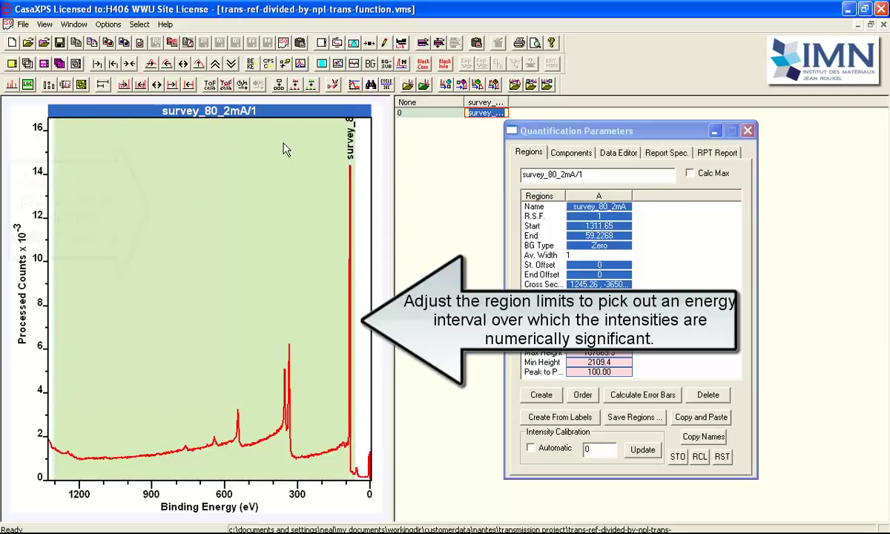
Step: Propagate the Zero-background region to the selected PE80 blocks, accepting the different-transition warning
right_click(183, 211)
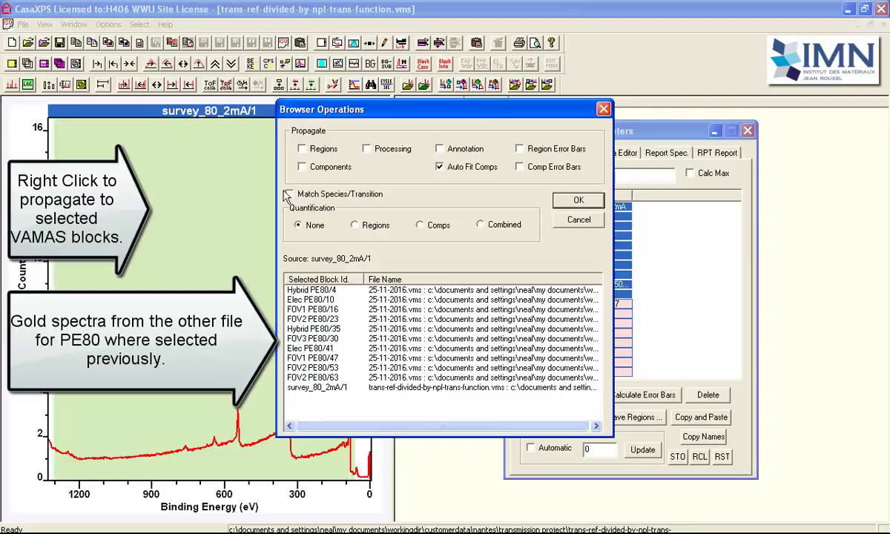
left_click(571, 201)
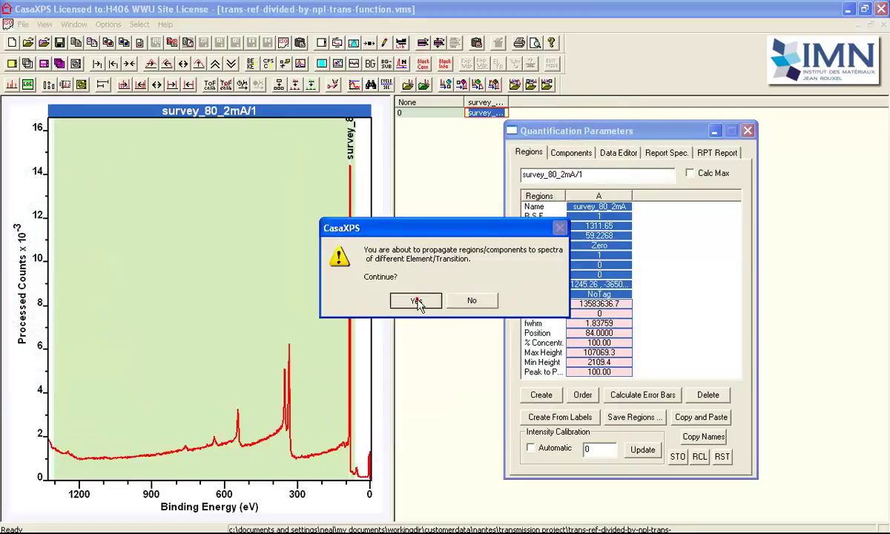
left_click(417, 301)
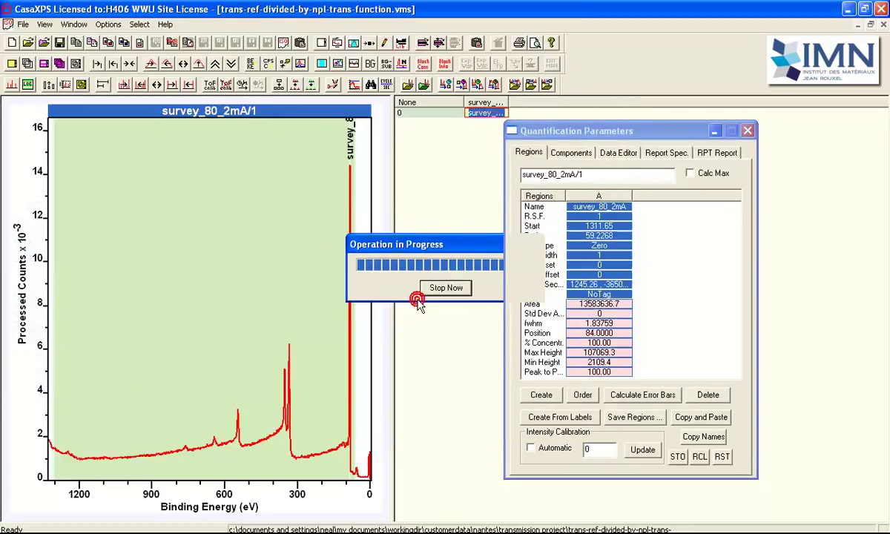
Step: Create a new document and copy the selected PE80 VAMAS blocks into it
left_click(12, 42)
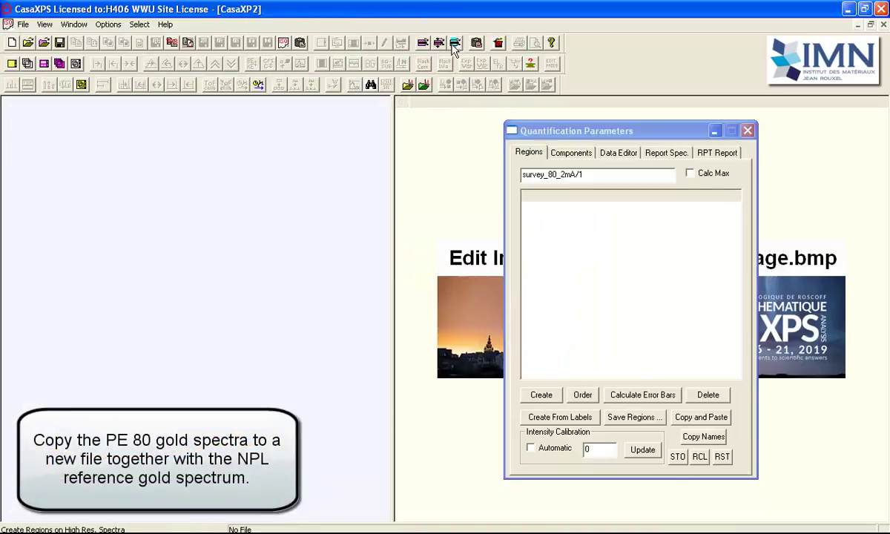
left_click(455, 43)
left_click(583, 172)
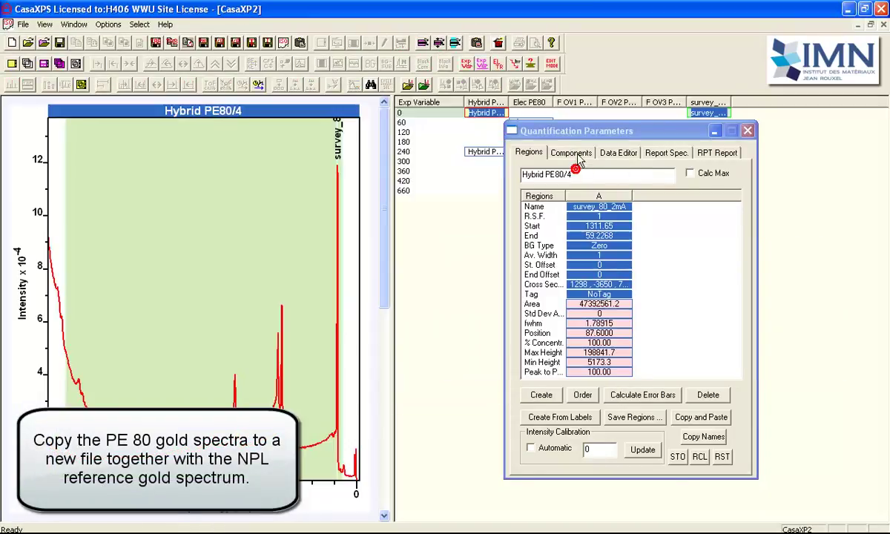
Step: Display the survey_80_2mA/1 reference spectrum and reposition the region parameters window
left_click_drag(539, 127, 648, 243)
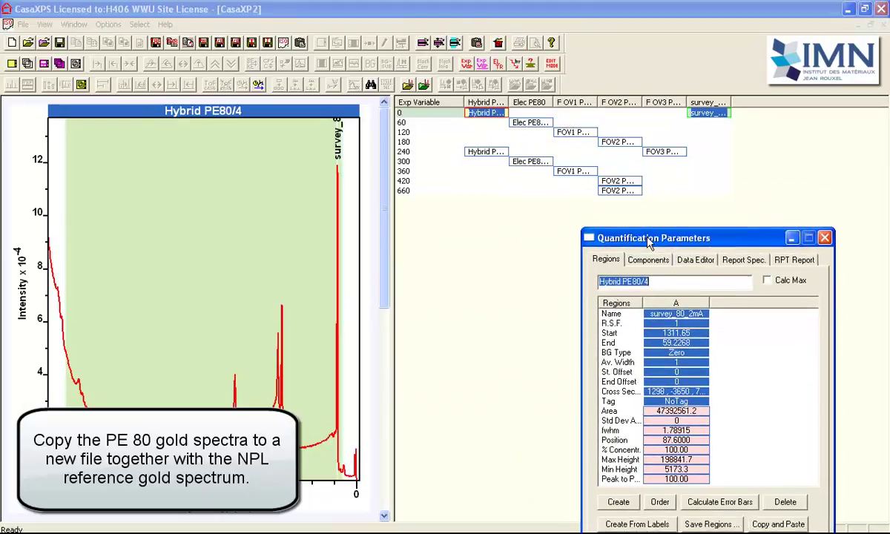
left_click(705, 119)
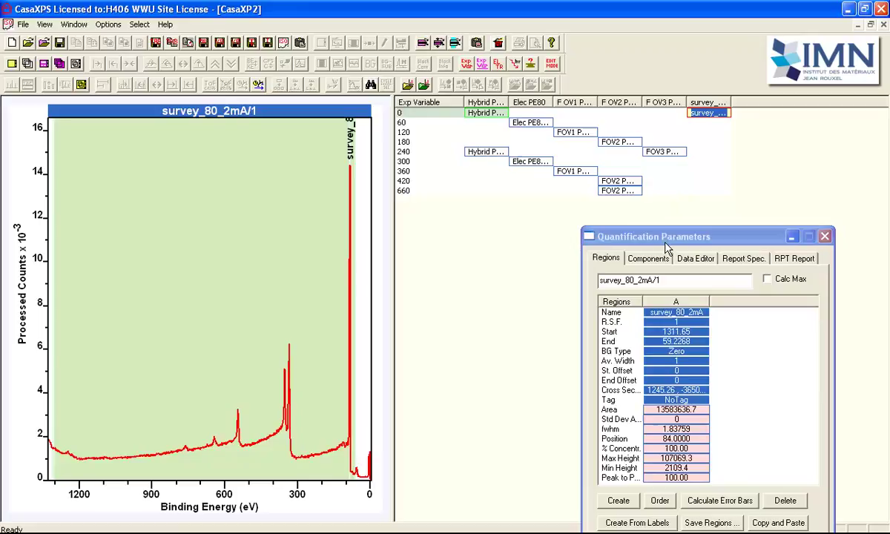
left_click_drag(666, 244, 658, 188)
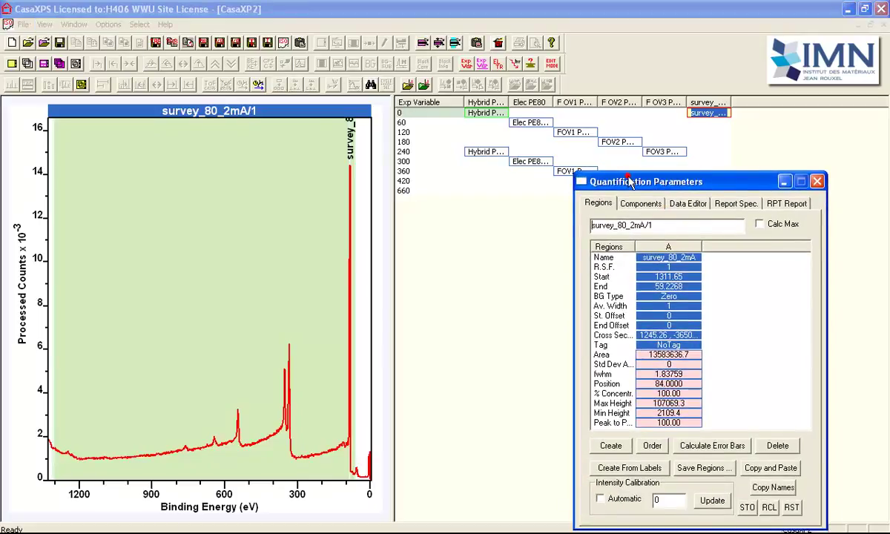
left_click_drag(629, 182, 635, 172)
left_click(390, 133)
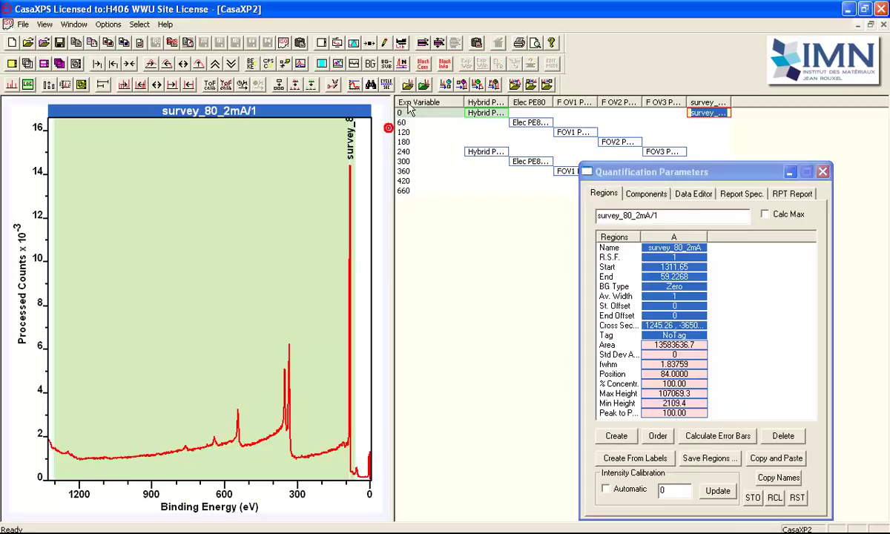
Step: Set the Spectrum Processing Calculator scale Factor to 10000, leaving Offset at 0
left_click(369, 43)
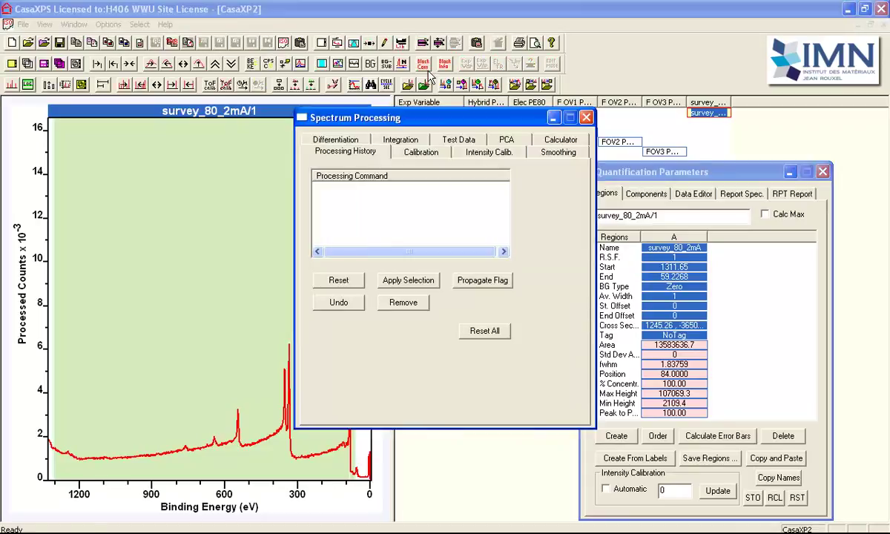
left_click(507, 141)
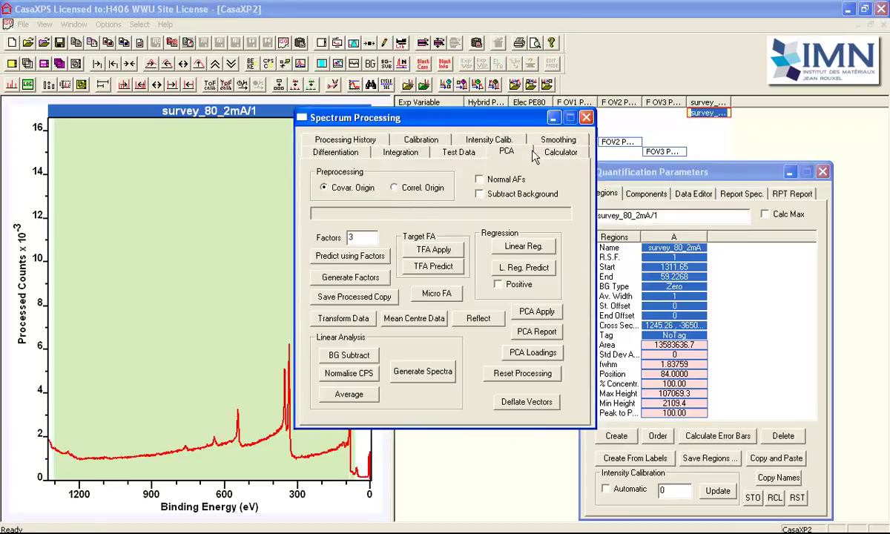
left_click(558, 152)
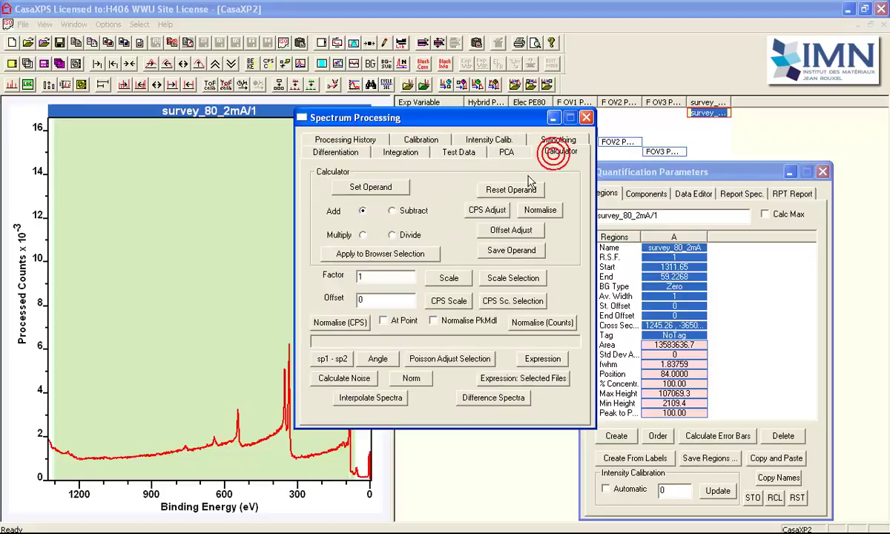
left_click(365, 277)
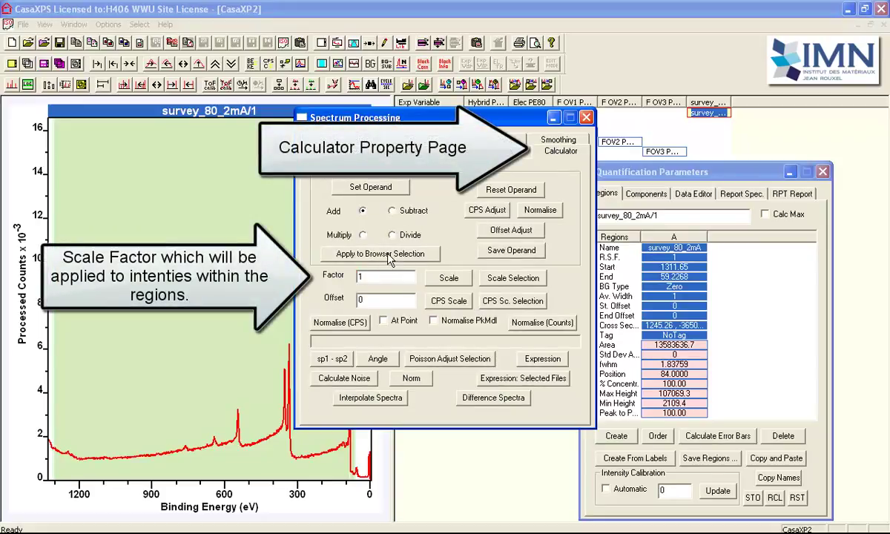
type("0000")
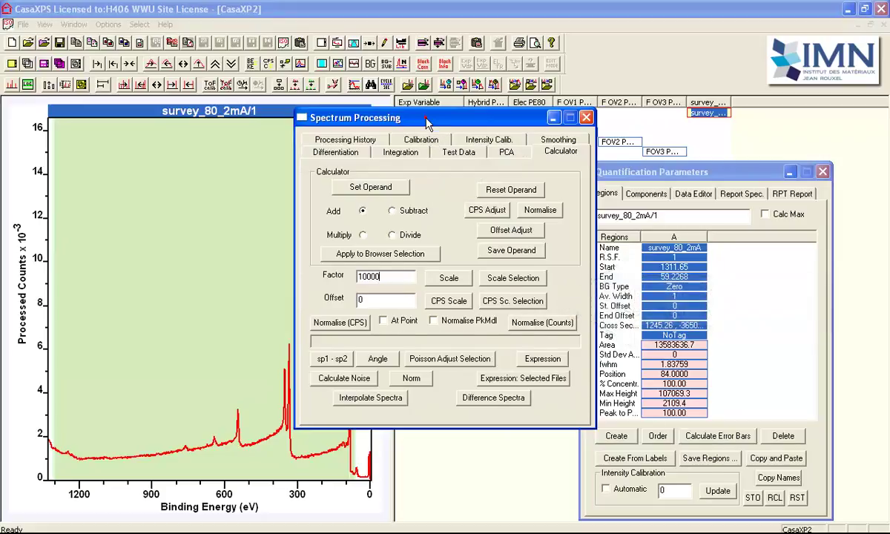
left_click_drag(428, 123, 642, 213)
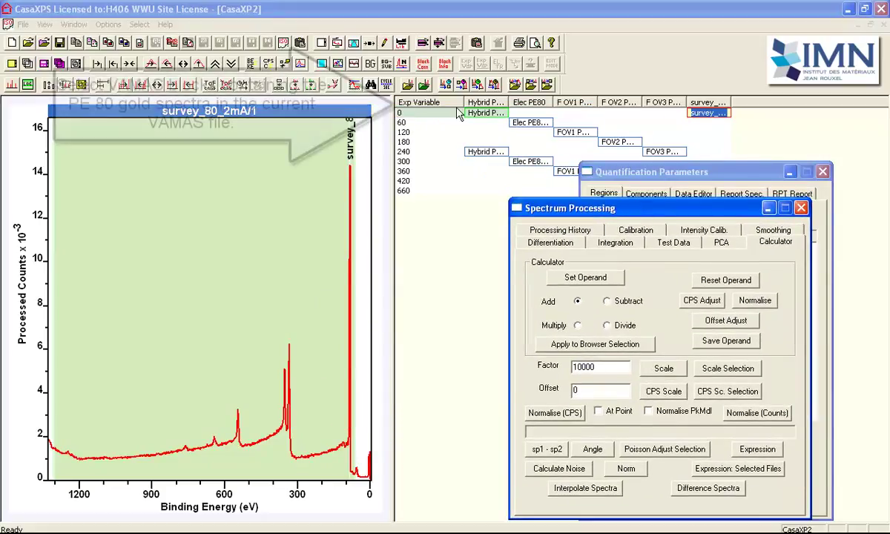
Step: Select and overlay all gold blocks, then apply CPS scaling to them
left_click(428, 100)
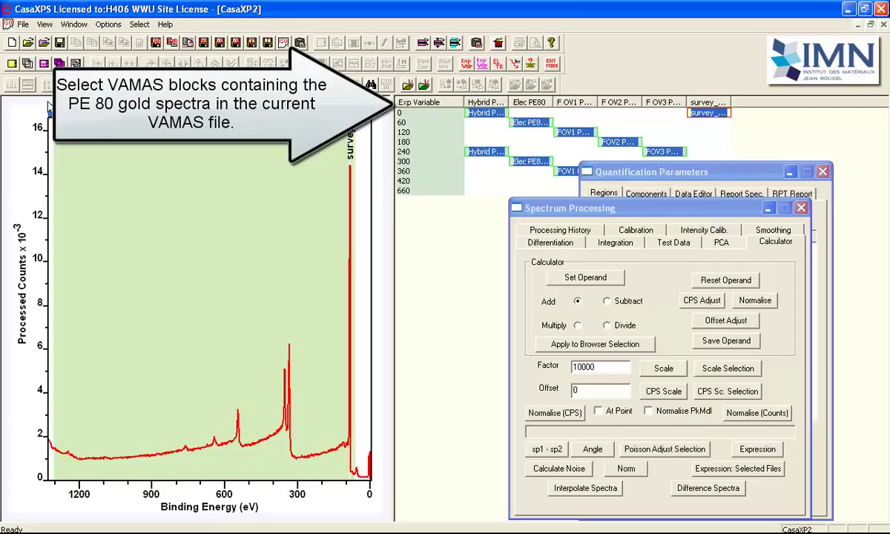
left_click(28, 63)
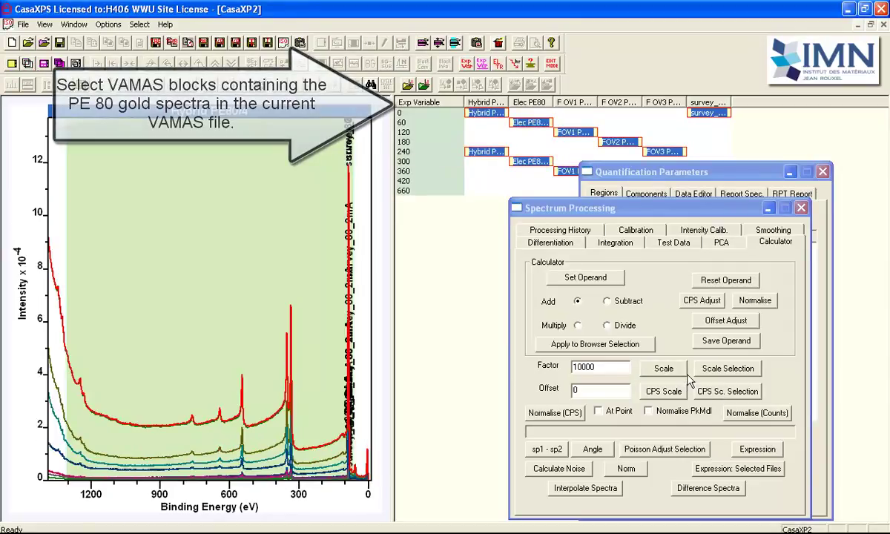
left_click(705, 392)
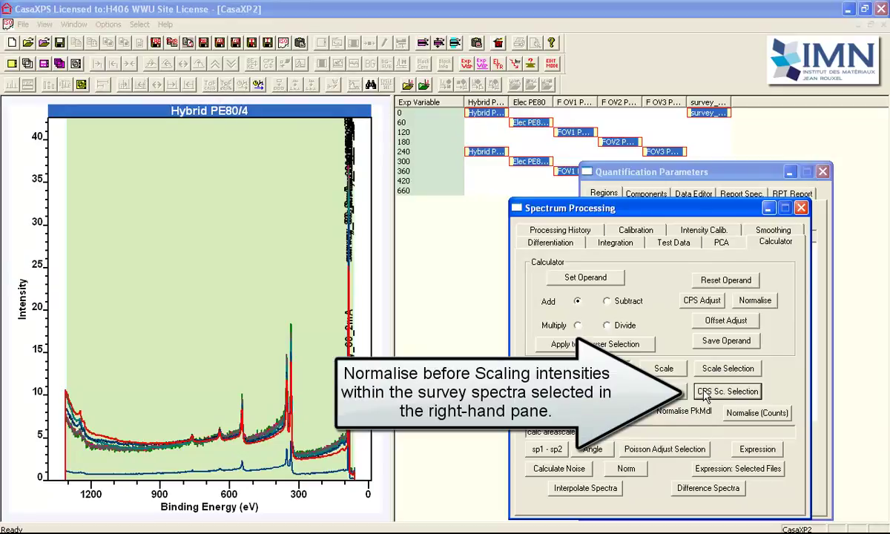
Step: Copy the blocks as processed data only into a new document, CasaXP3
left_click(12, 42)
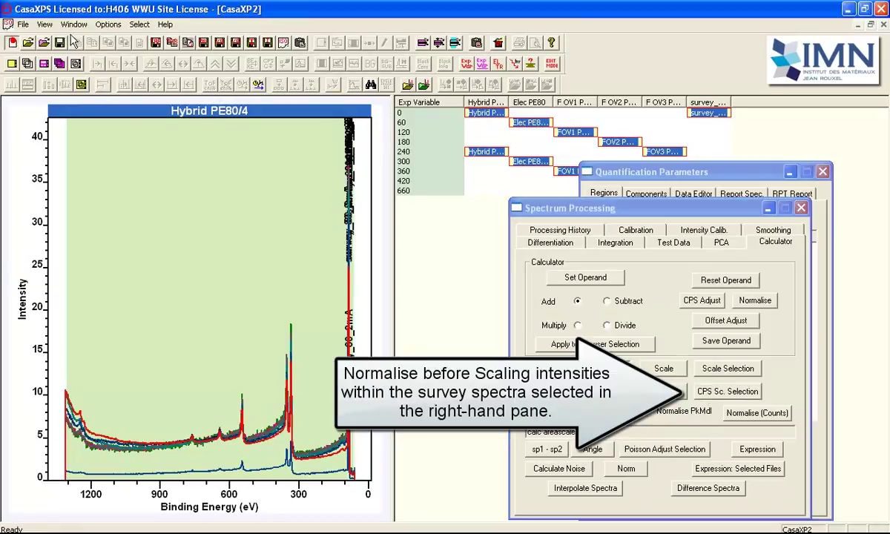
left_click(477, 43)
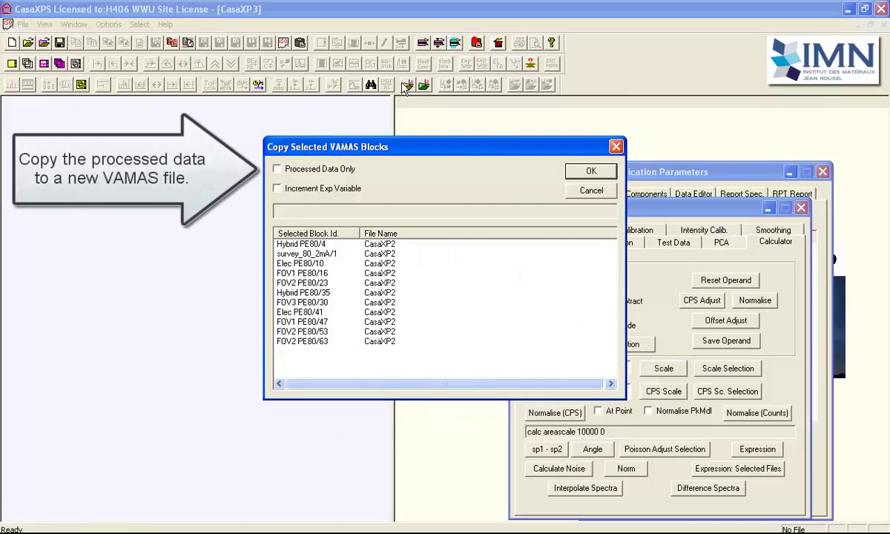
left_click(277, 169)
left_click(563, 175)
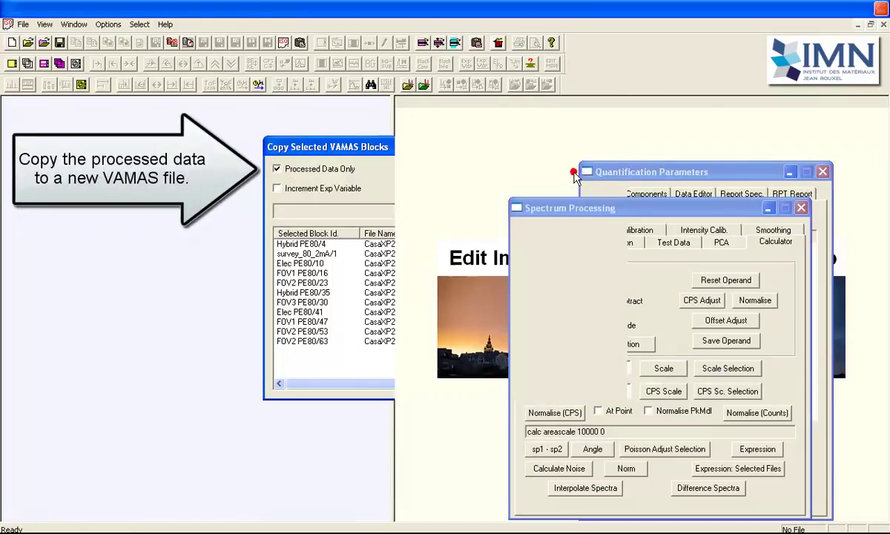
left_click(802, 210)
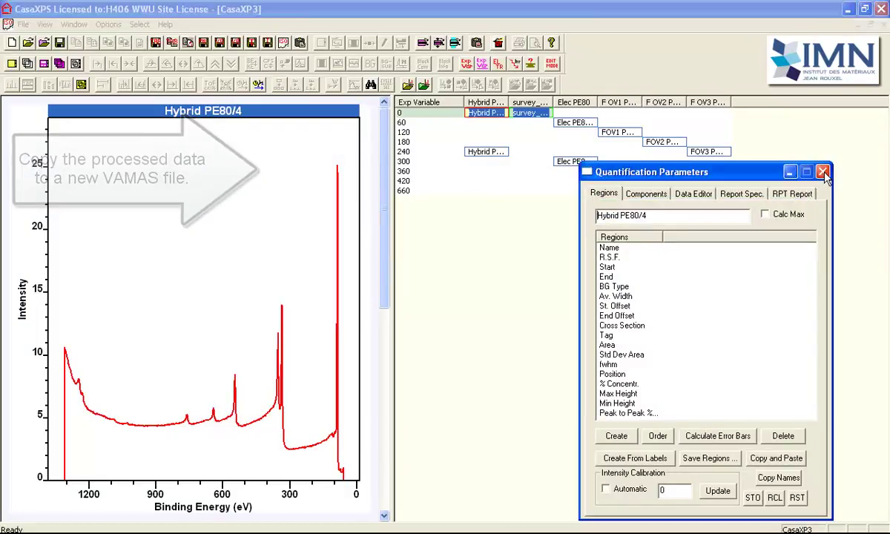
Step: Close Quantification Parameters and display only the survey_80_2mA spectrum in CasaXP3
key("Escape")
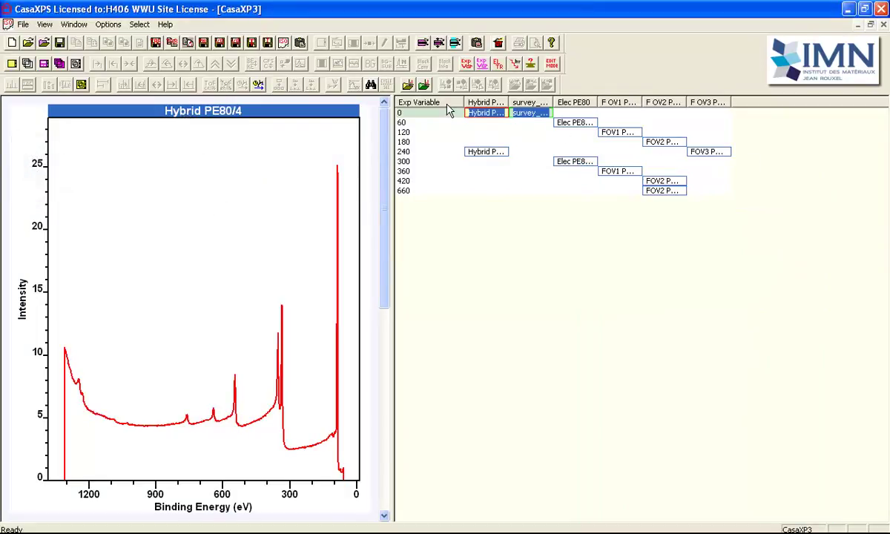
left_click(446, 102)
left_click(27, 65)
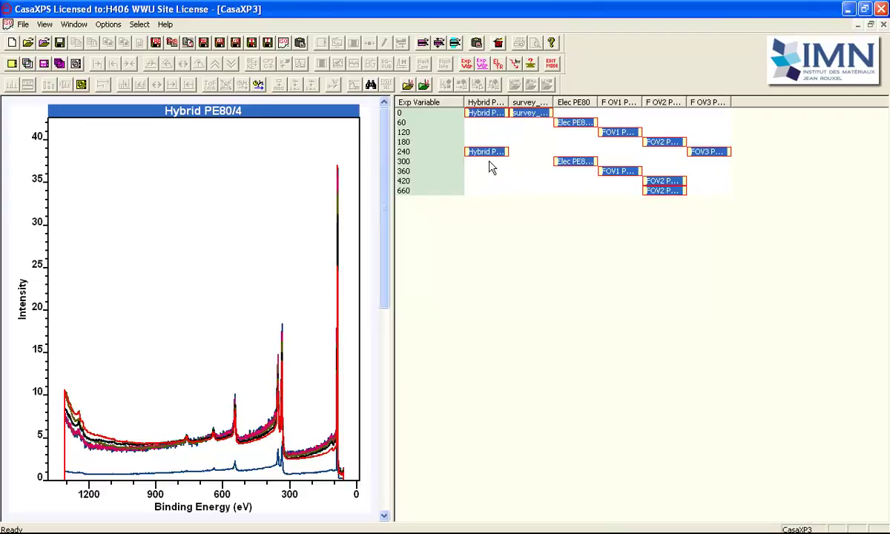
left_click(530, 113)
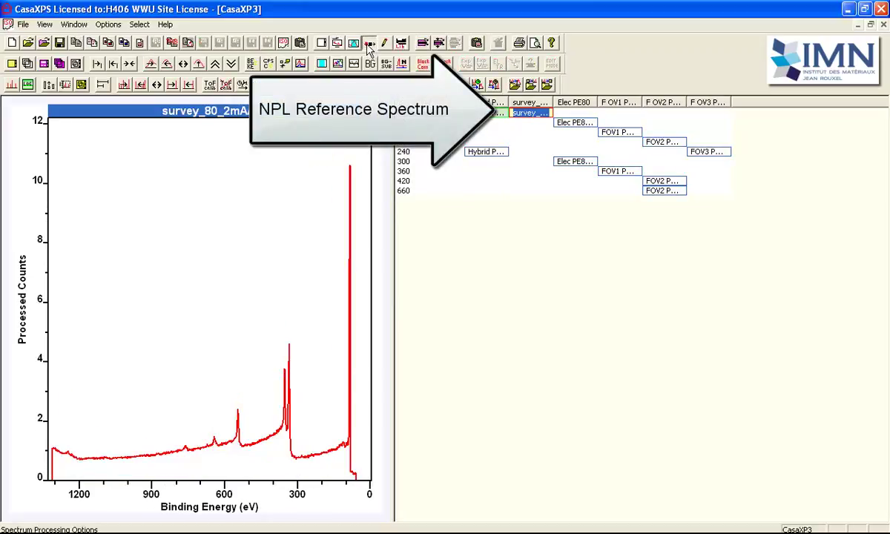
Step: Set survey_80_2mA as the Calculator operand with the Divide operation
left_click(370, 46)
left_click(549, 138)
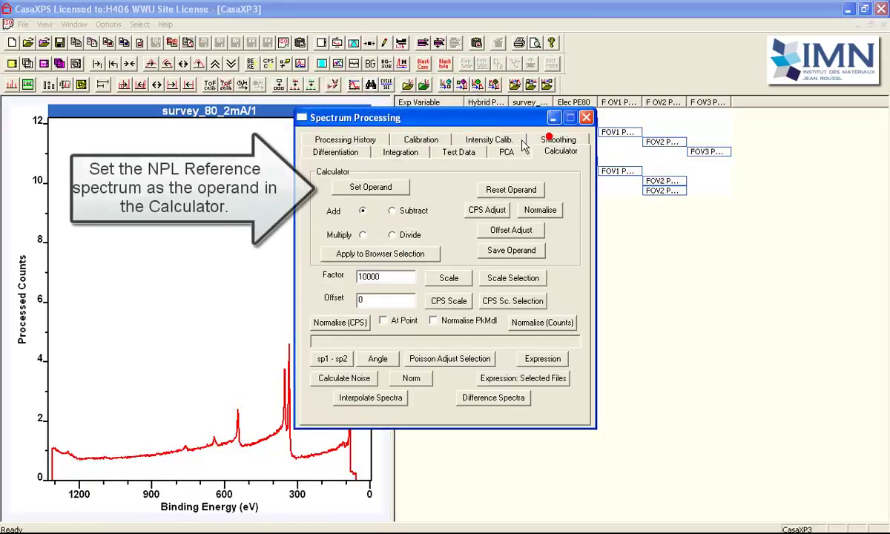
left_click(363, 186)
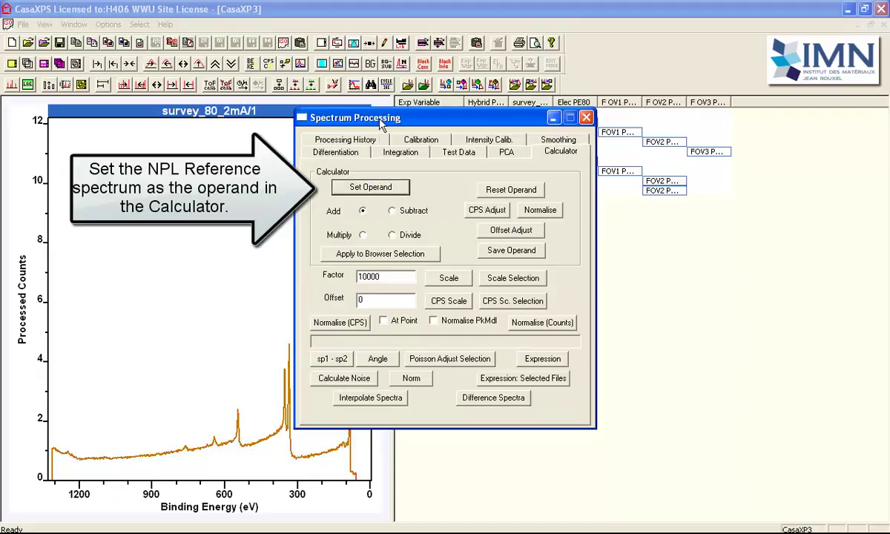
left_click_drag(379, 123, 615, 170)
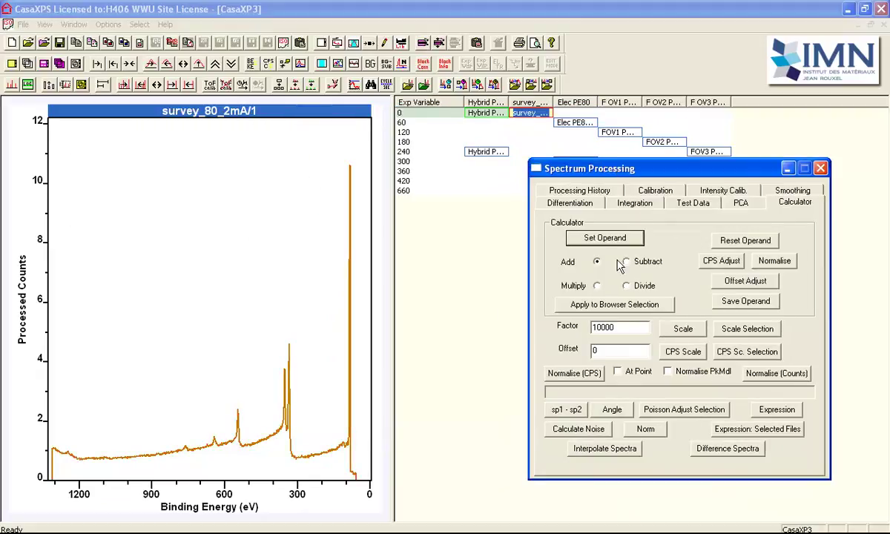
left_click(641, 290)
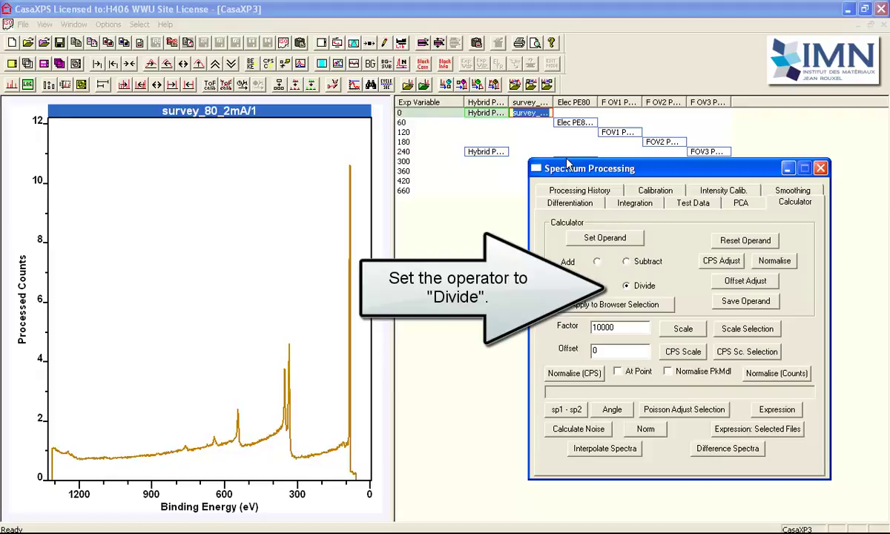
Step: Divide all blocks except survey_80_2mA by the operand and zoom into the transmission curves
left_click(410, 102)
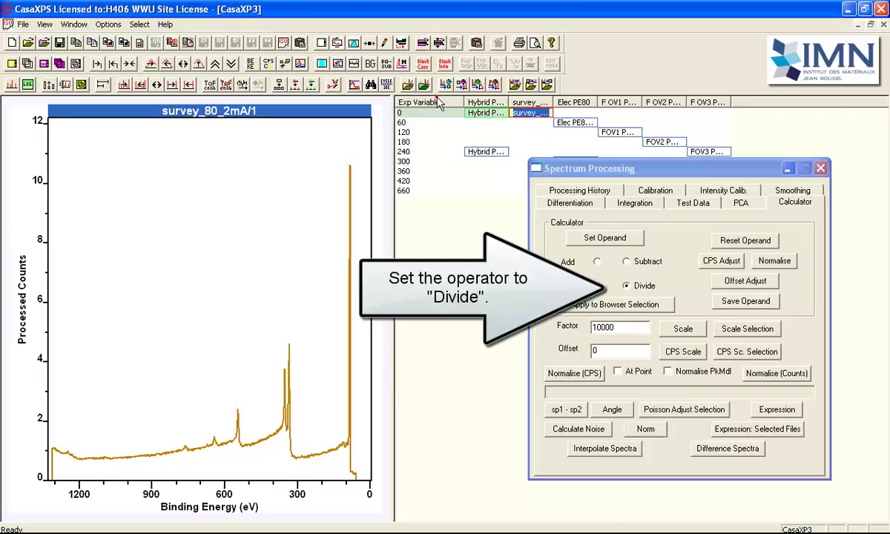
left_click(534, 111, "ctrl")
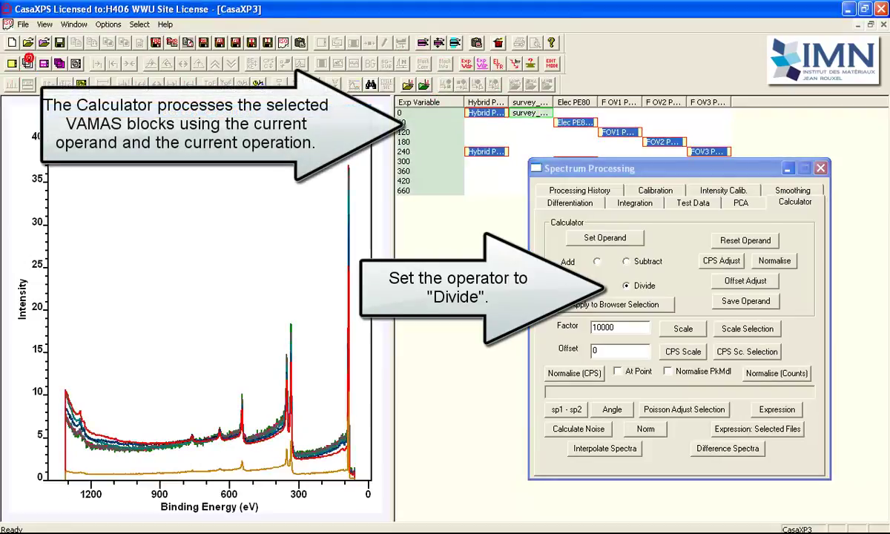
left_click(640, 306)
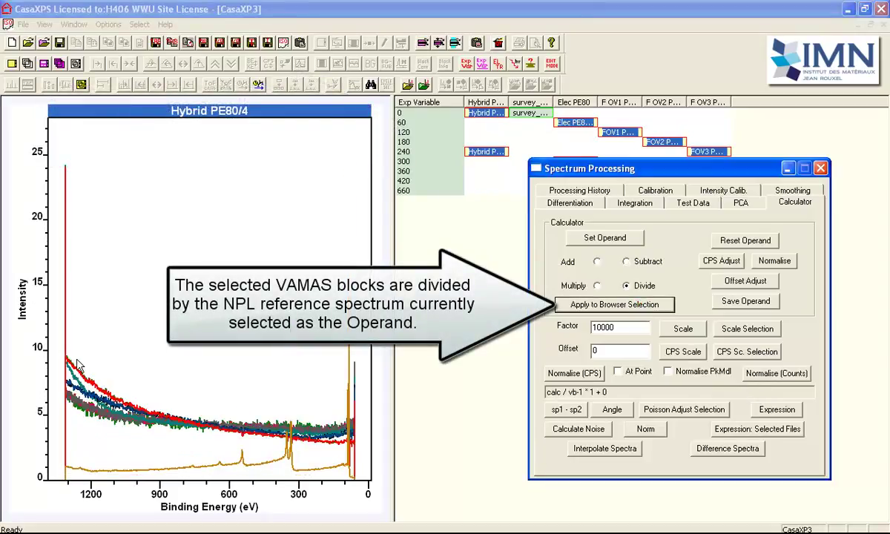
left_click_drag(65, 345, 349, 449)
left_click(259, 354)
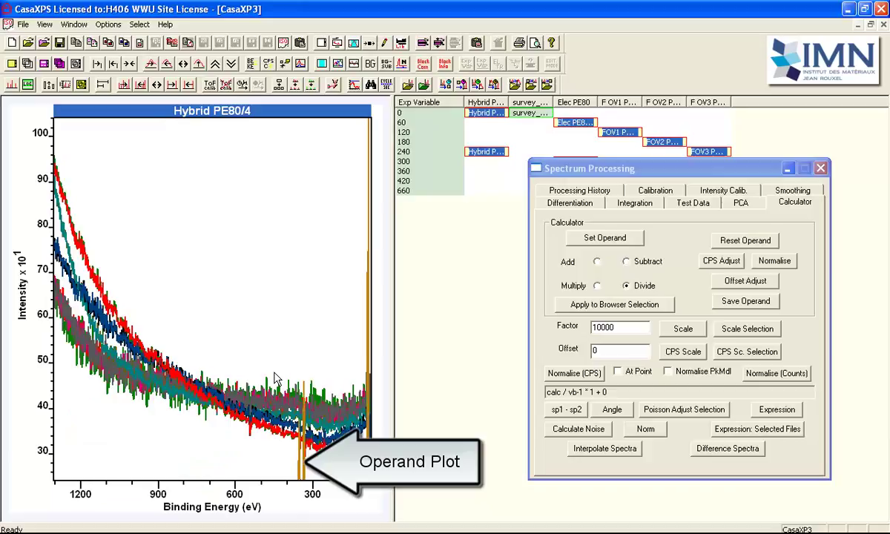
left_click(820, 168)
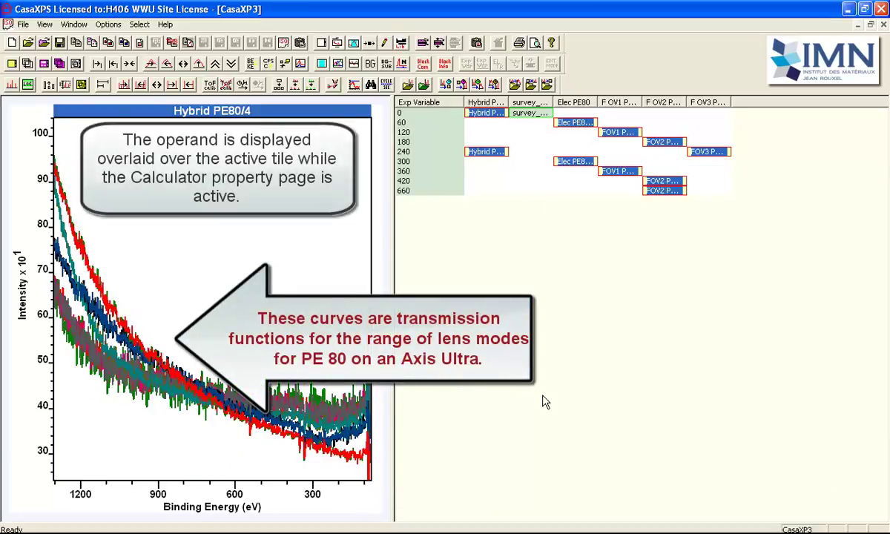
Step: Reset all processing on the overlaid gold spectra and display survey_80_2mA/1 alone
left_click(408, 85)
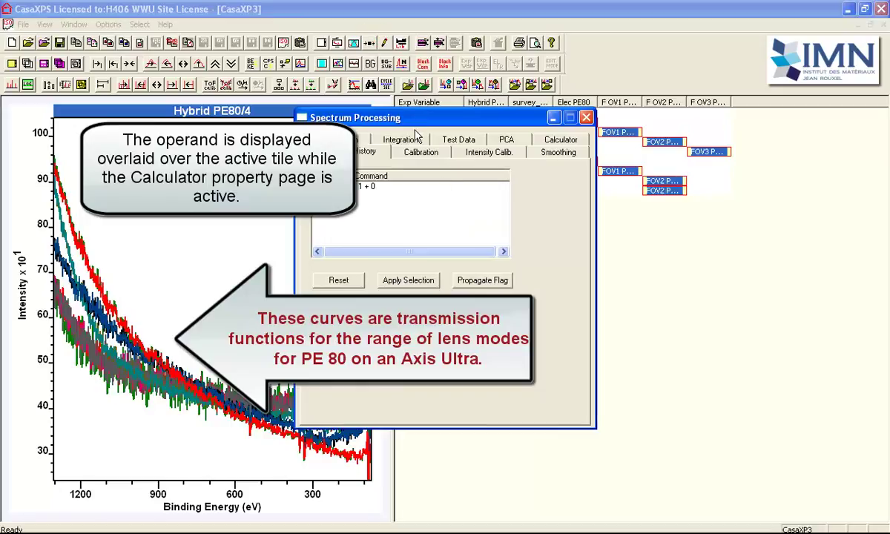
left_click_drag(409, 120, 650, 214)
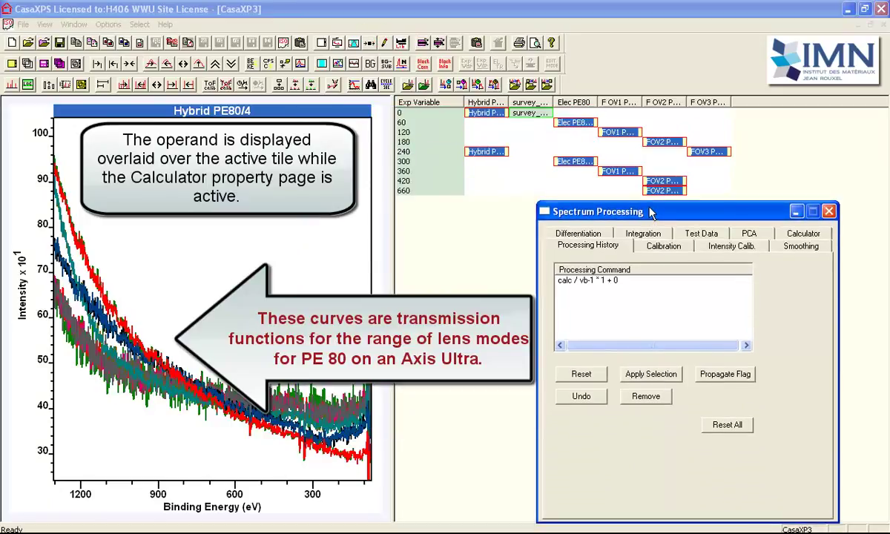
left_click(29, 64)
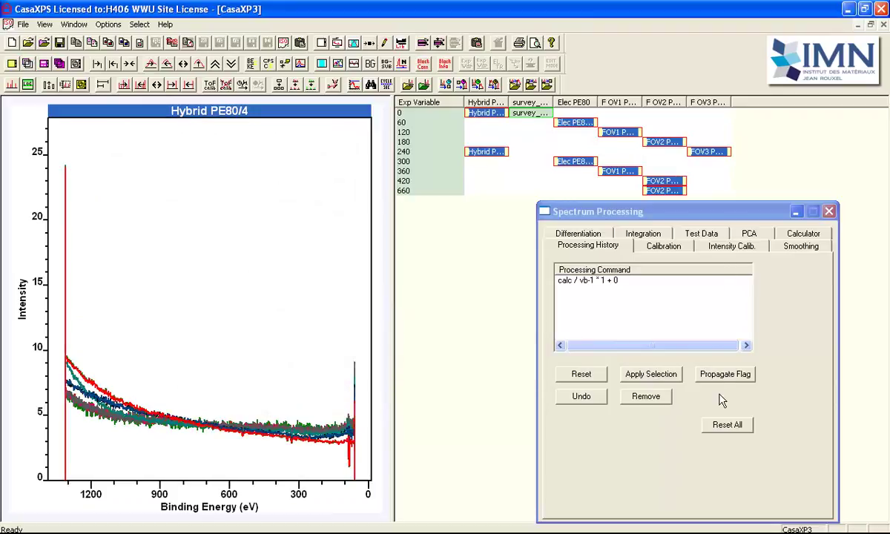
left_click(726, 431)
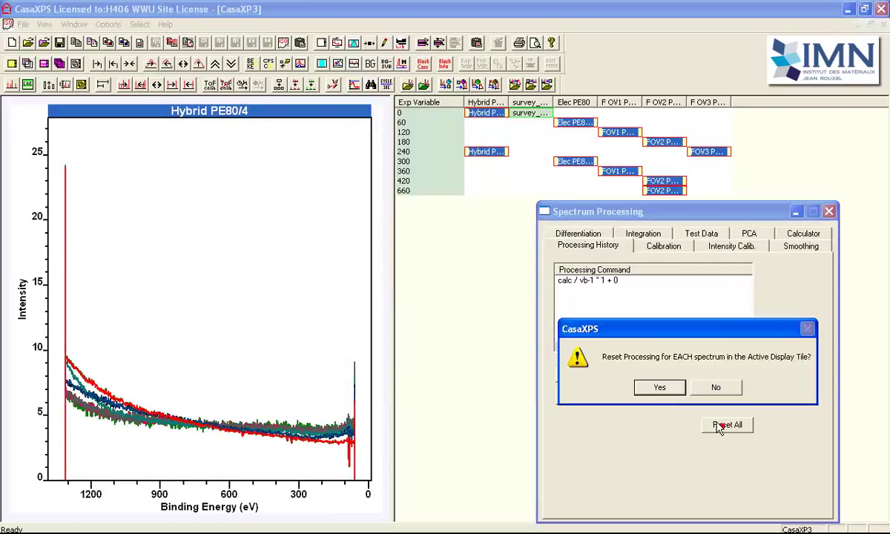
left_click(660, 389)
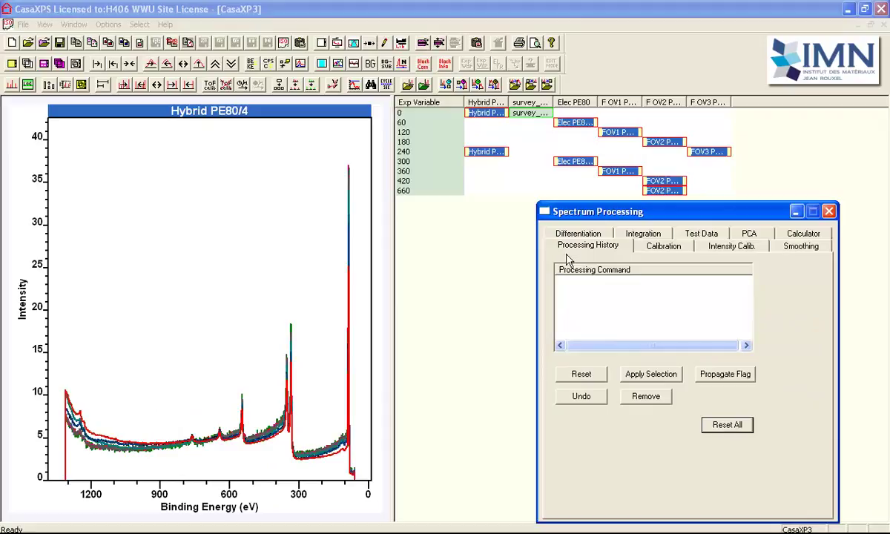
left_click(530, 113)
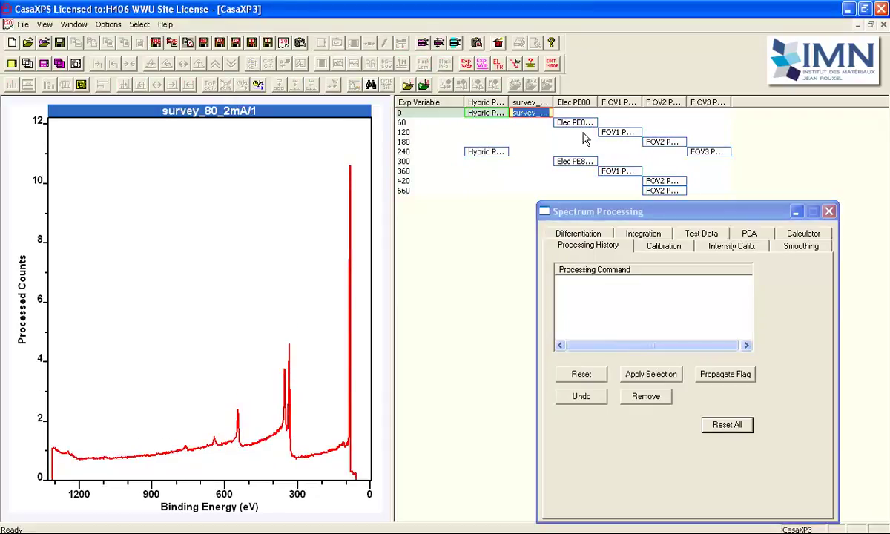
Step: Make the FOV1 PE80/16 spectrum the Calculator operand
left_click(617, 134)
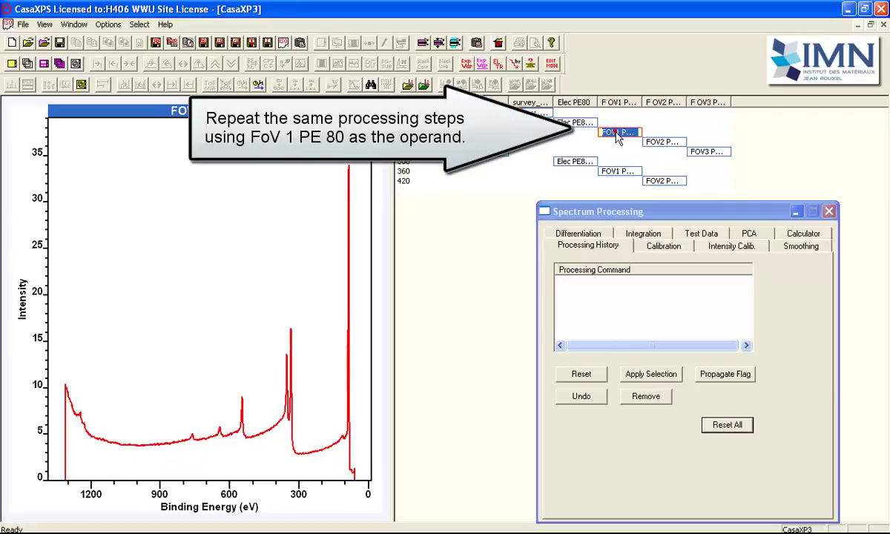
left_click(780, 235)
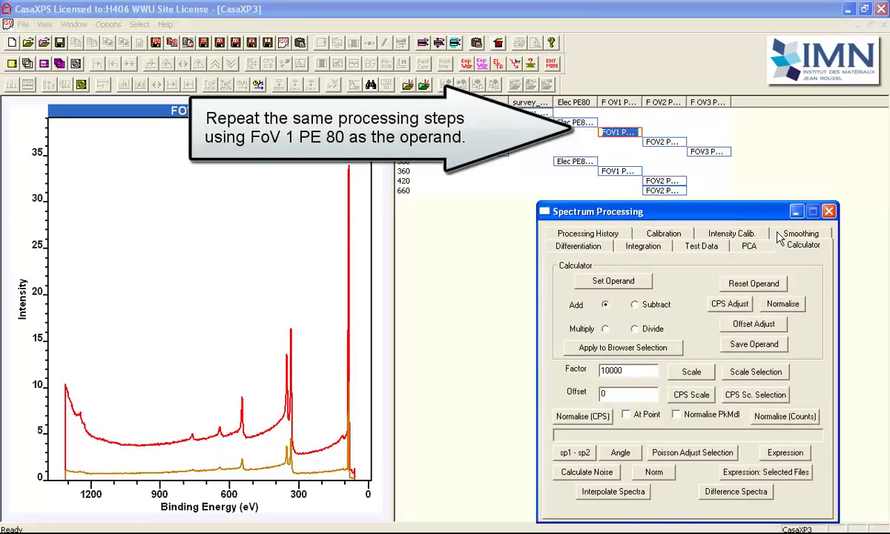
left_click(626, 287)
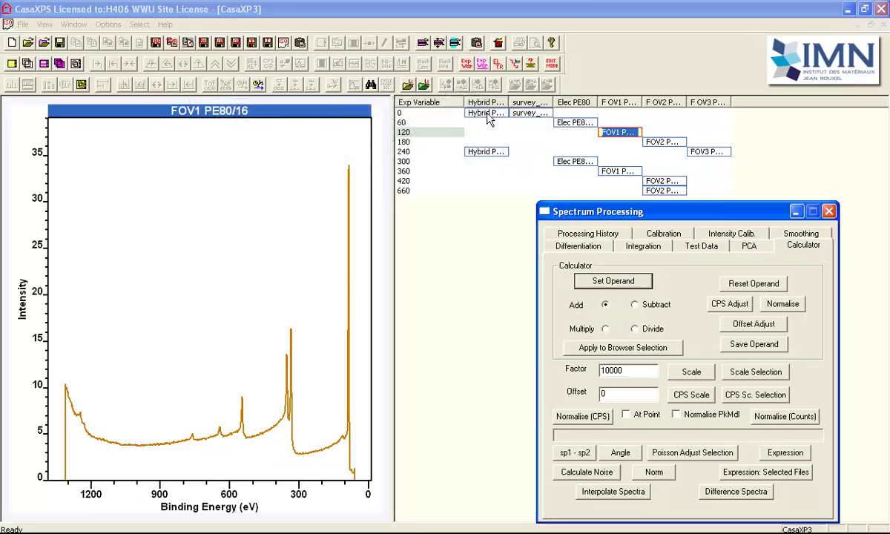
left_click(487, 114)
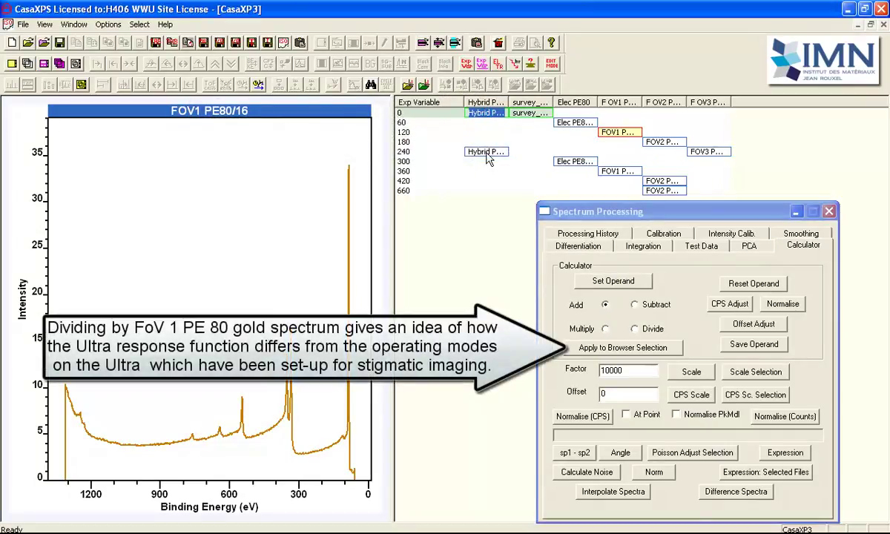
Step: Select and overlay all gold spectra, then divide them by FOV1 PE80/16
left_click(431, 104)
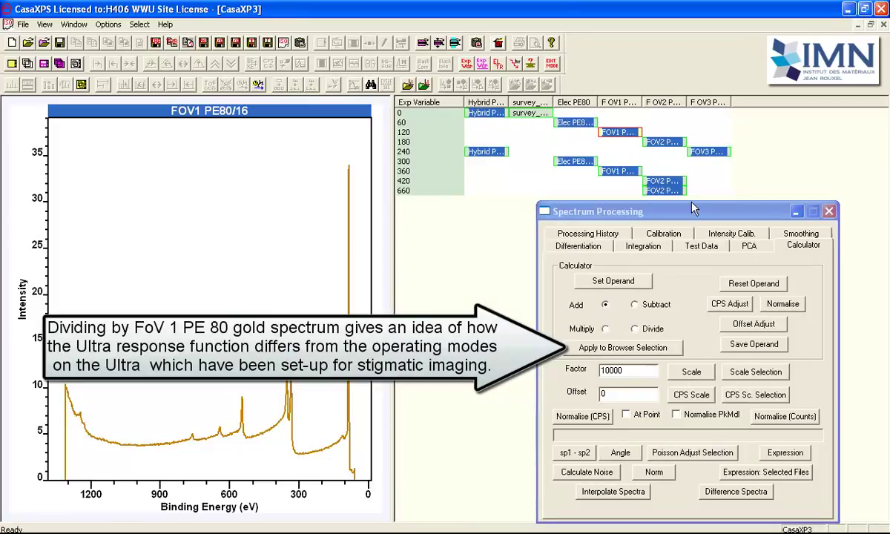
left_click(647, 331)
left_click(645, 329)
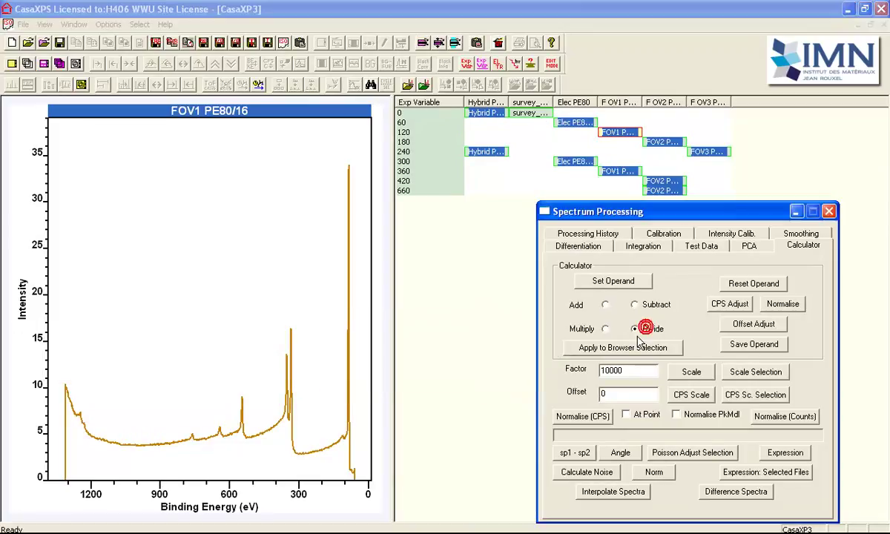
left_click(27, 65)
left_click(650, 356)
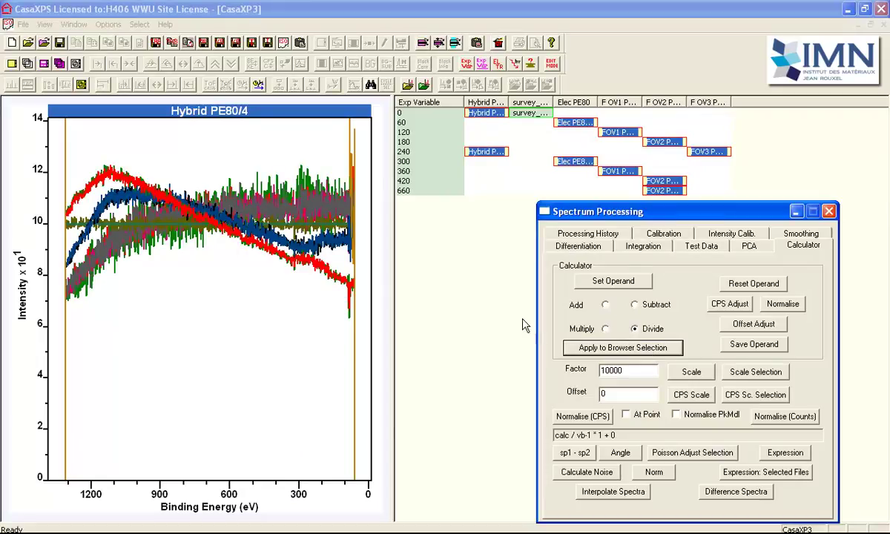
Step: Zoom into the overlaid relative transmission curves
left_click_drag(64, 148, 349, 310)
left_click(211, 170)
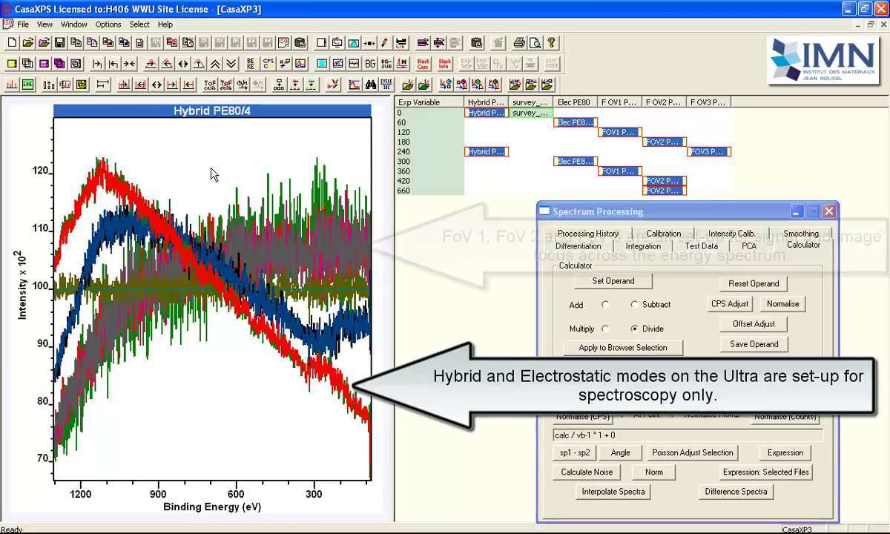
left_click(199, 63)
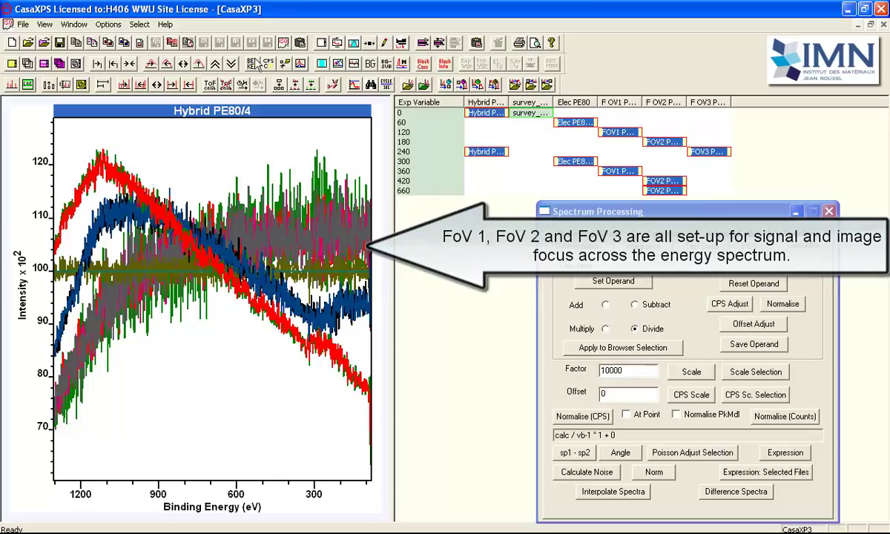
Step: Turn on Draw Key in Tile Display Parameters and close Spectrum Processing to enlarge the plot
left_click(321, 42)
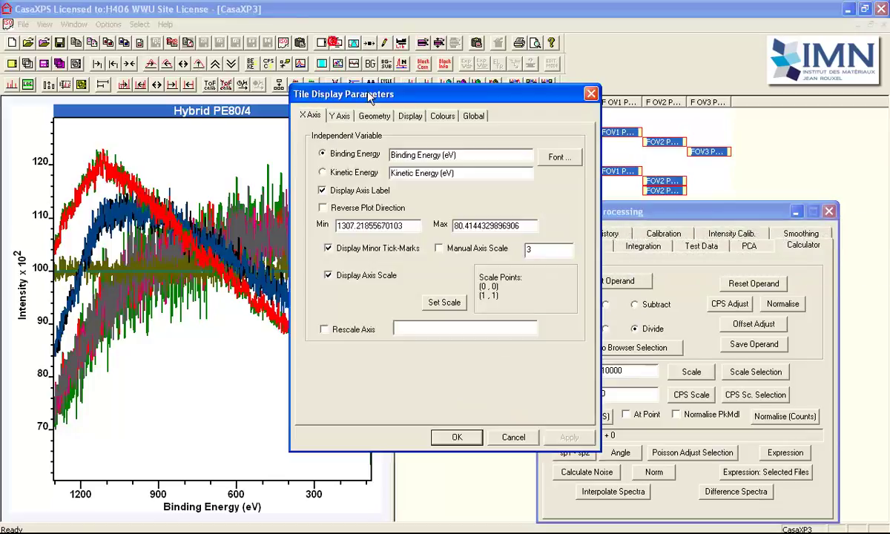
left_click(408, 116)
left_click(327, 311)
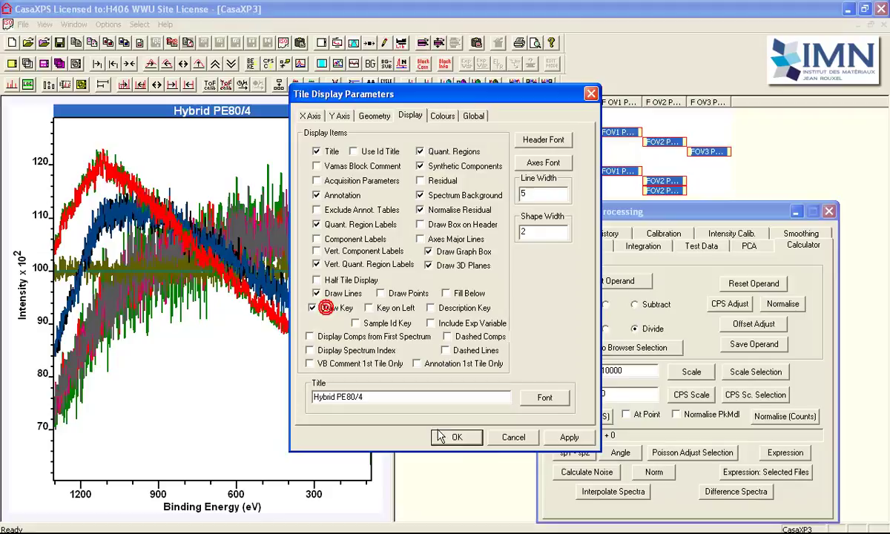
left_click(457, 437)
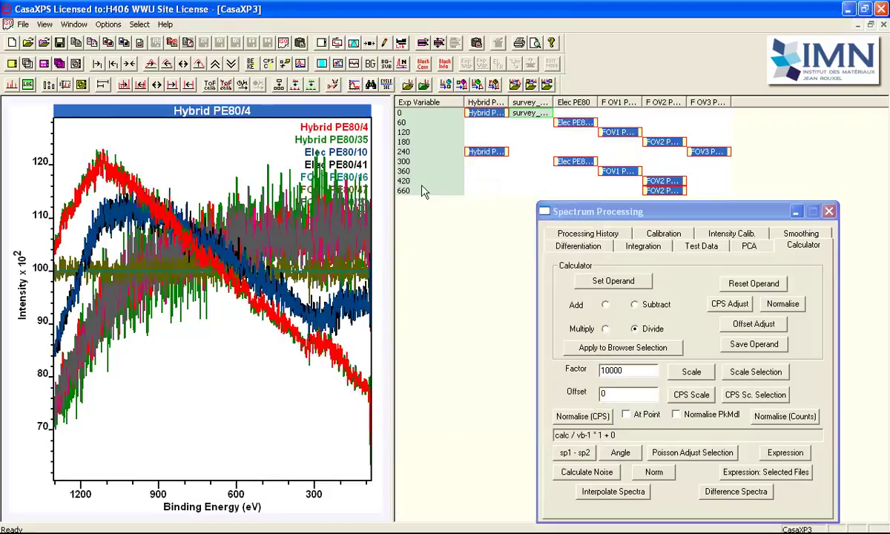
left_click_drag(393, 202, 580, 199)
left_click(830, 213)
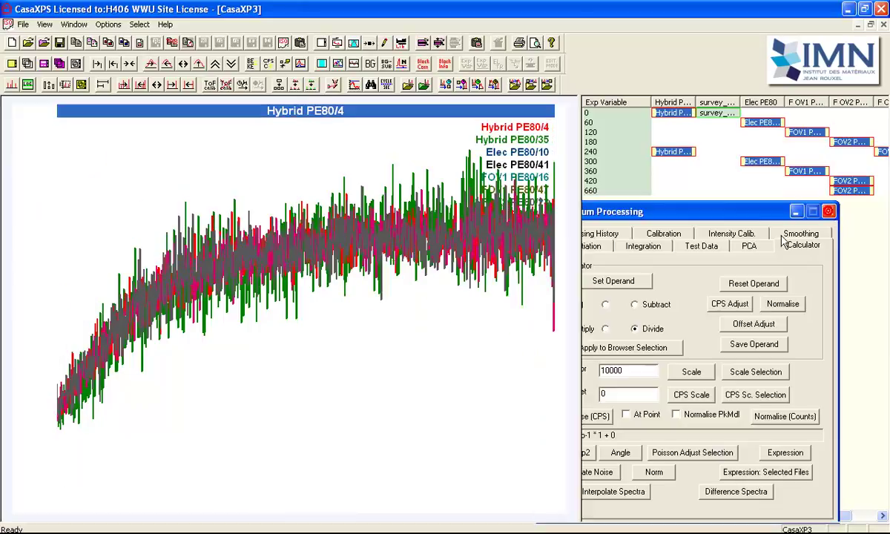
Step: Place the key on the left and raise the y-axis range to leave room above the curves
left_click(321, 43)
left_click(408, 117)
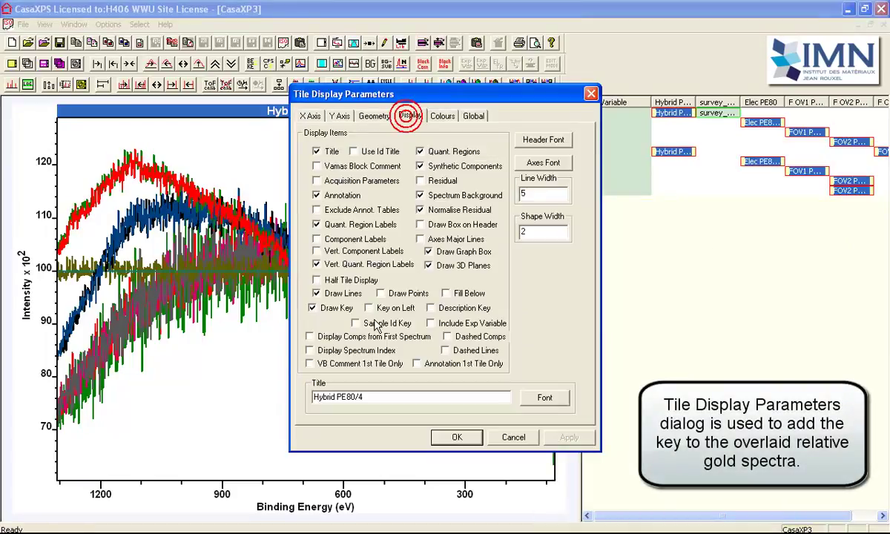
left_click(369, 308)
left_click(439, 437)
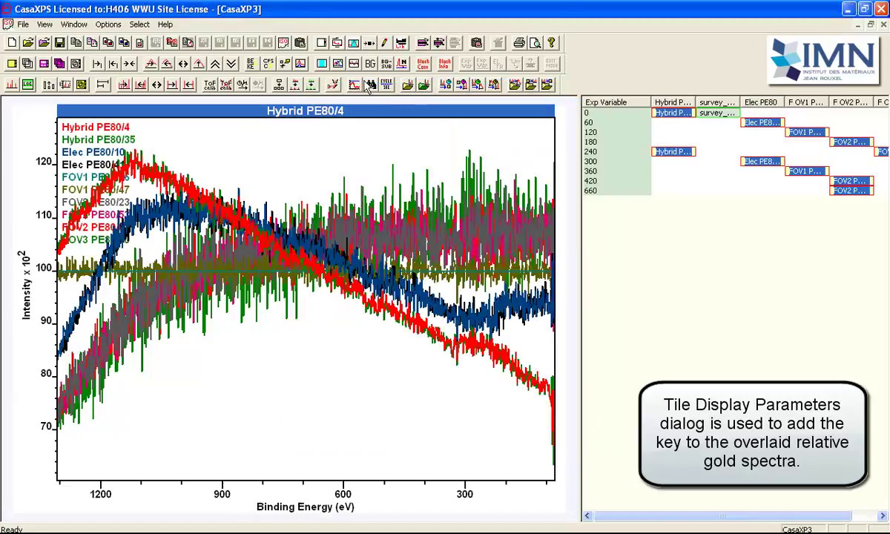
left_click(215, 63)
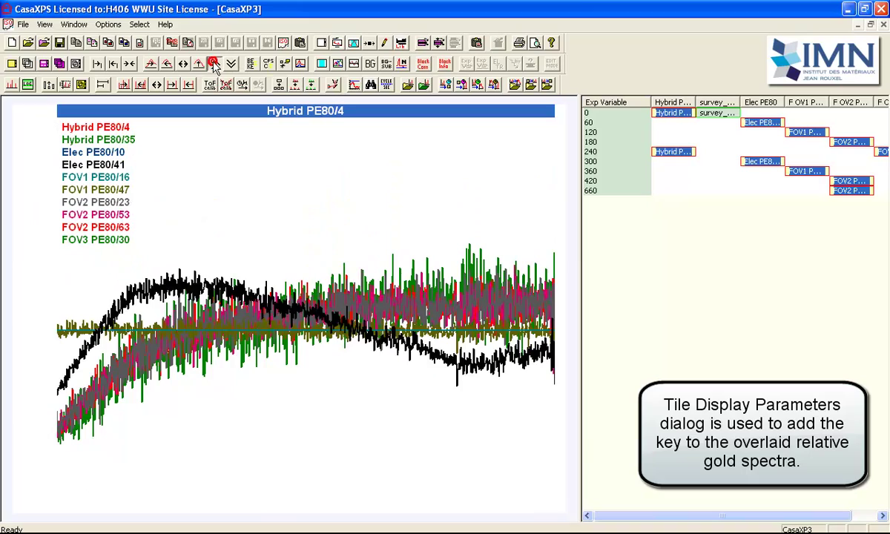